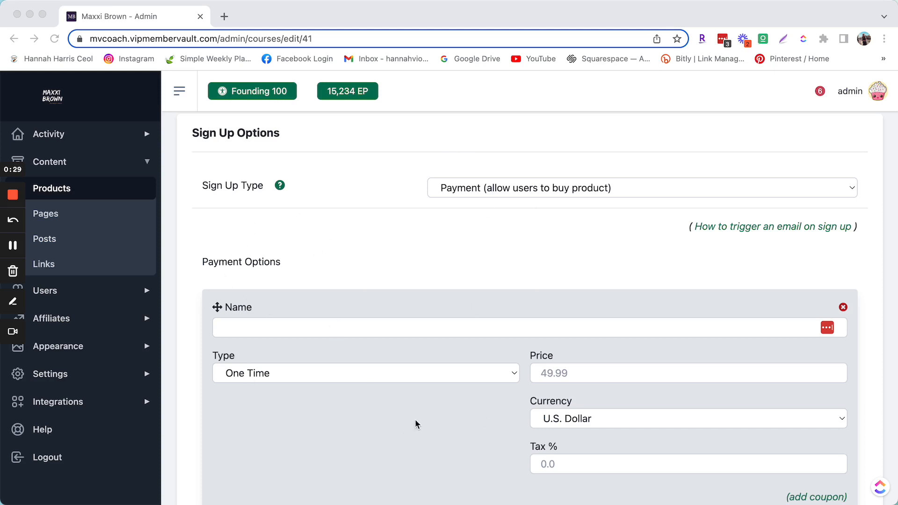
Name the product's payment option "Regular payment".
scroll(399, 296, down, 2)
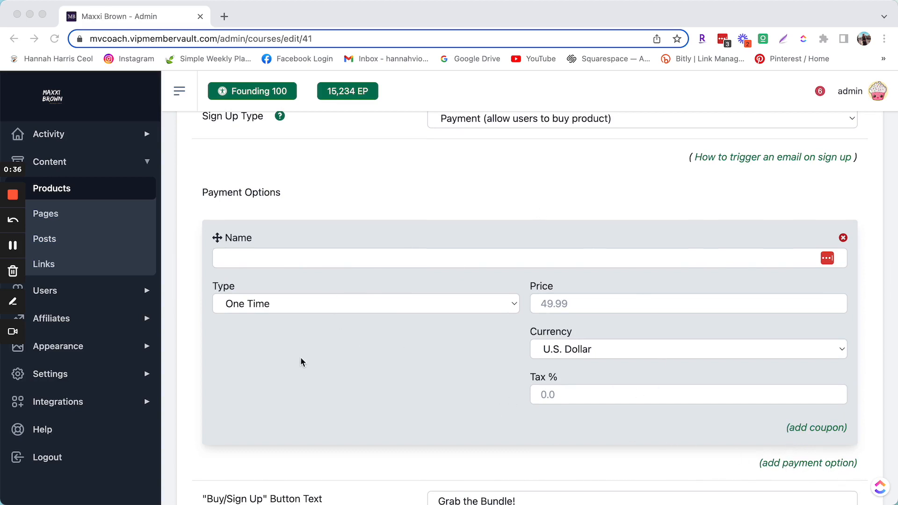
scroll(300, 357, up, 1)
scroll(300, 357, down, 1)
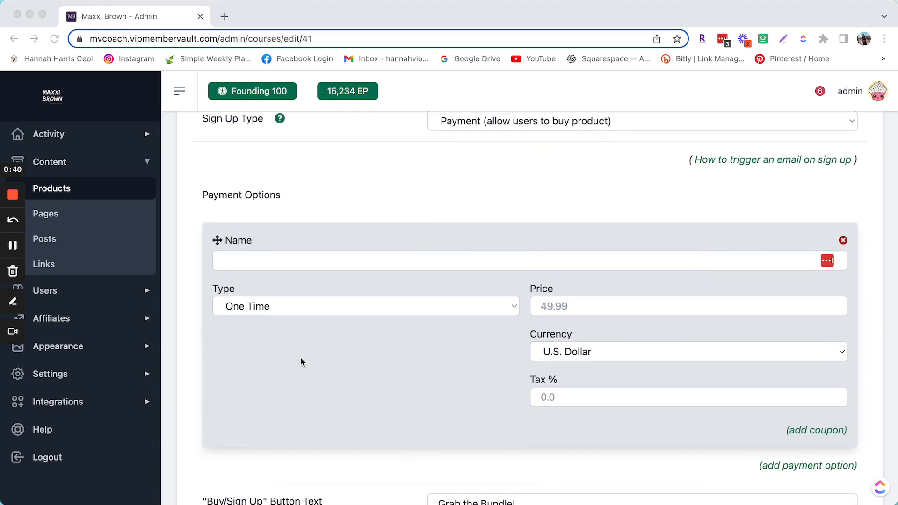
text(RE)
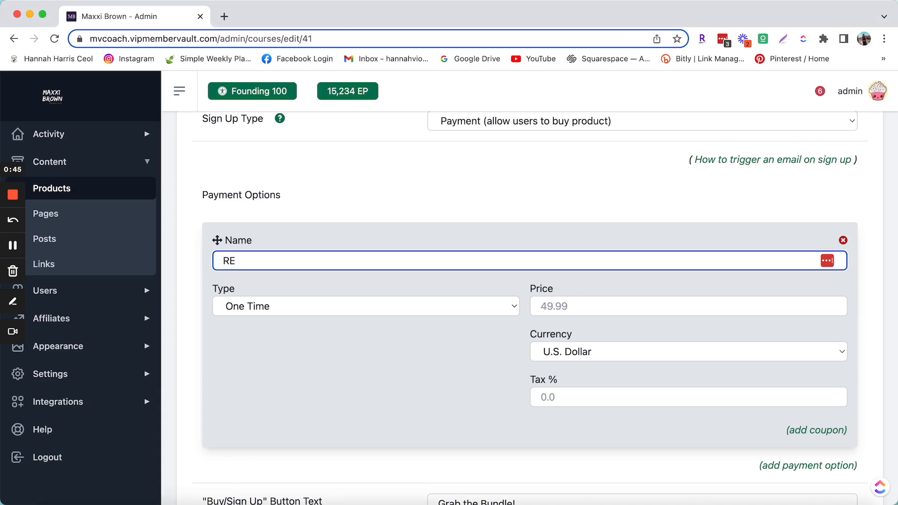
key(BackSpace)
text(egi)
key(BackSpace)
text(ular payment)
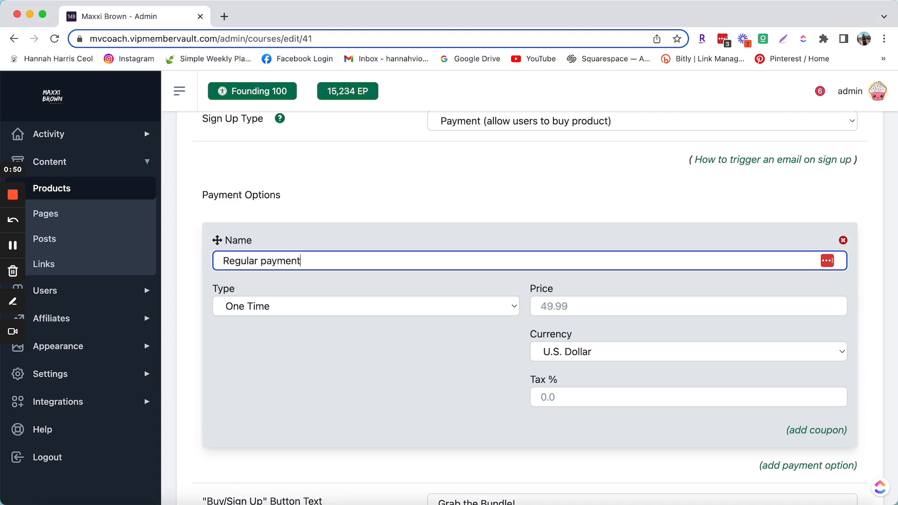
click(288, 415)
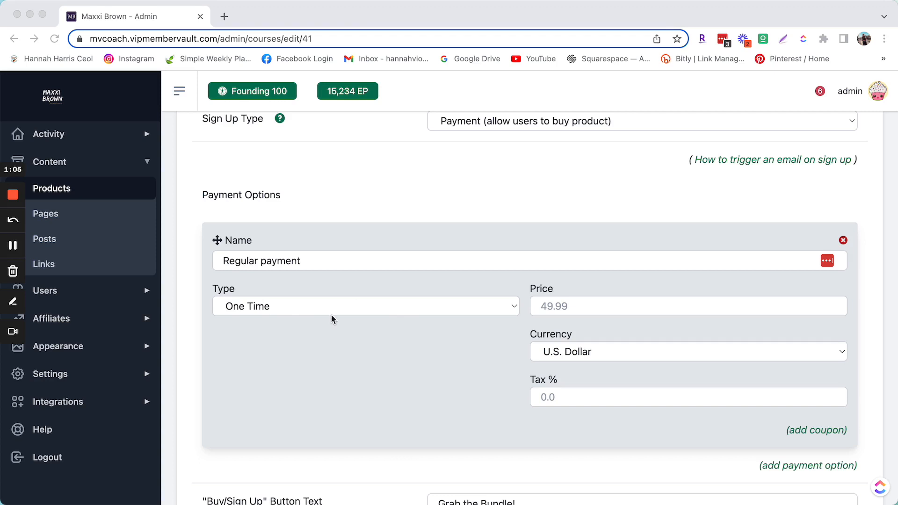
Keep One Time as the payment type and set the payment option's price to 297.00.
click(514, 307)
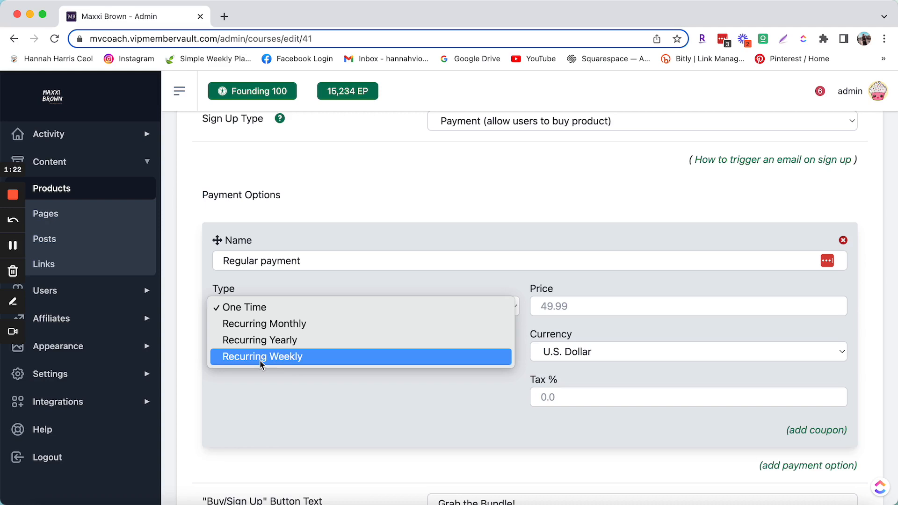
click(277, 307)
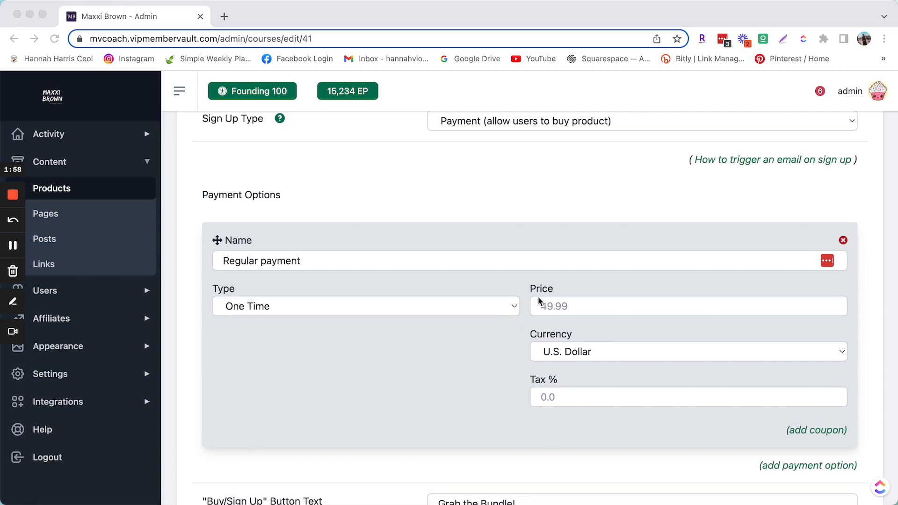
click(552, 304)
click(552, 305)
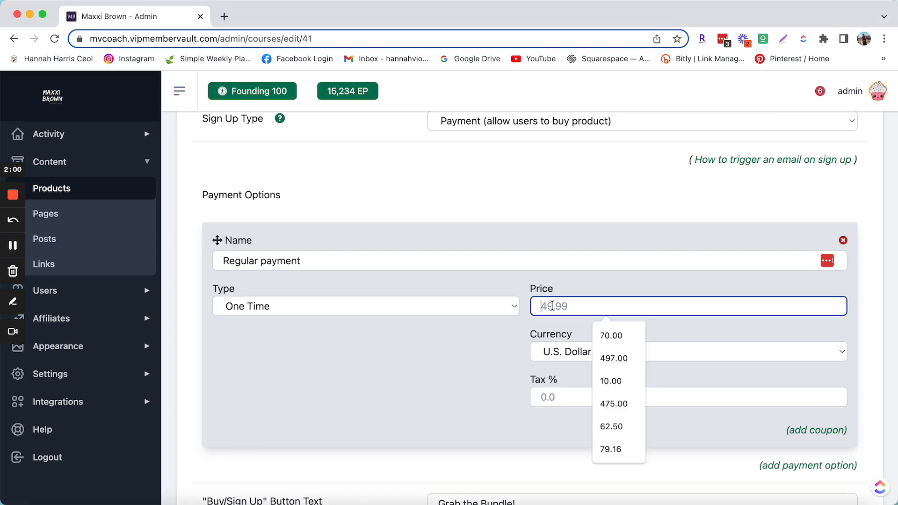
text(297)
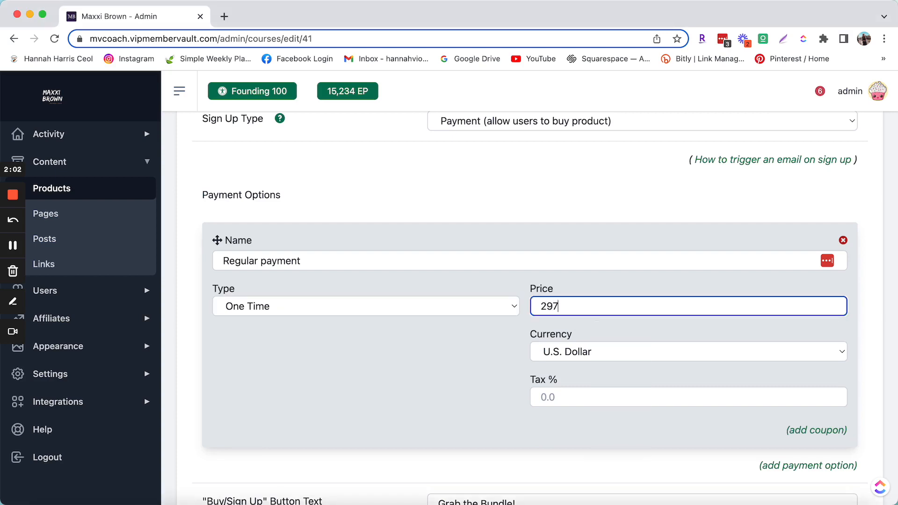
text(.00)
click(614, 331)
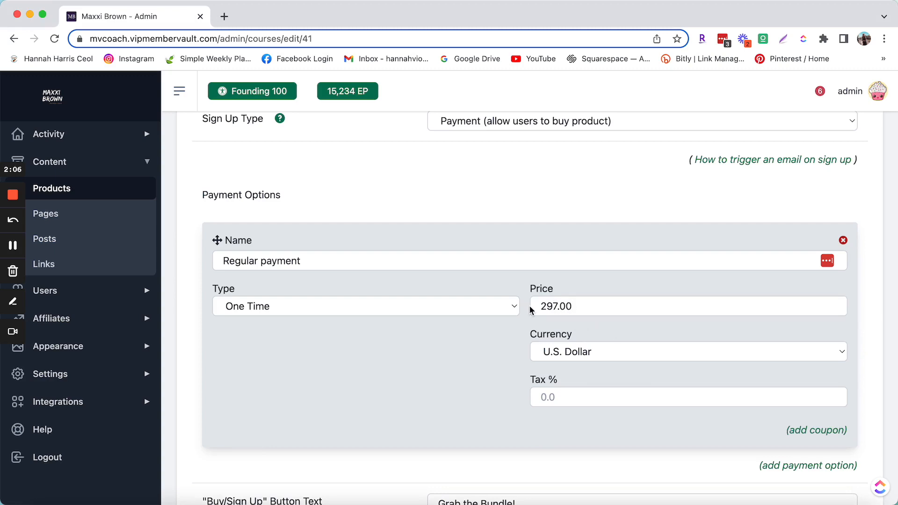
Review the currencies available for the payment option, keeping U.S. Dollar.
click(841, 353)
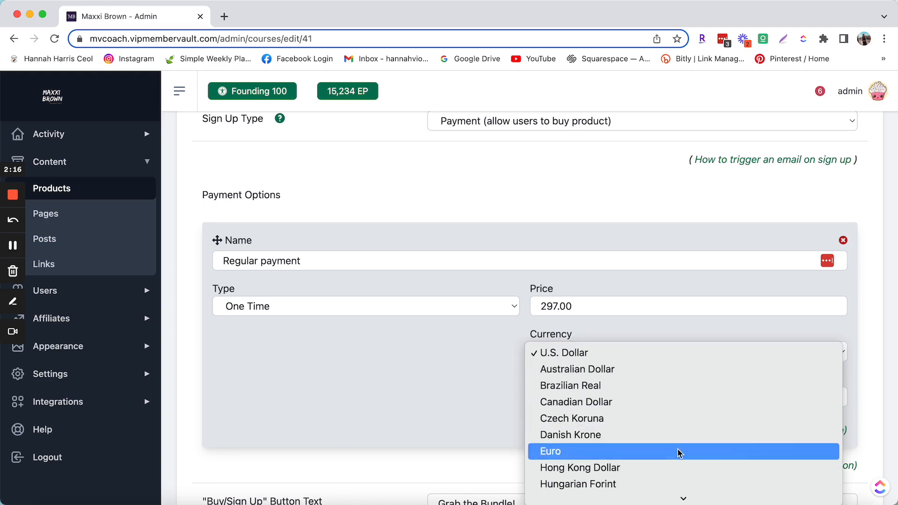
scroll(679, 453, down, 6)
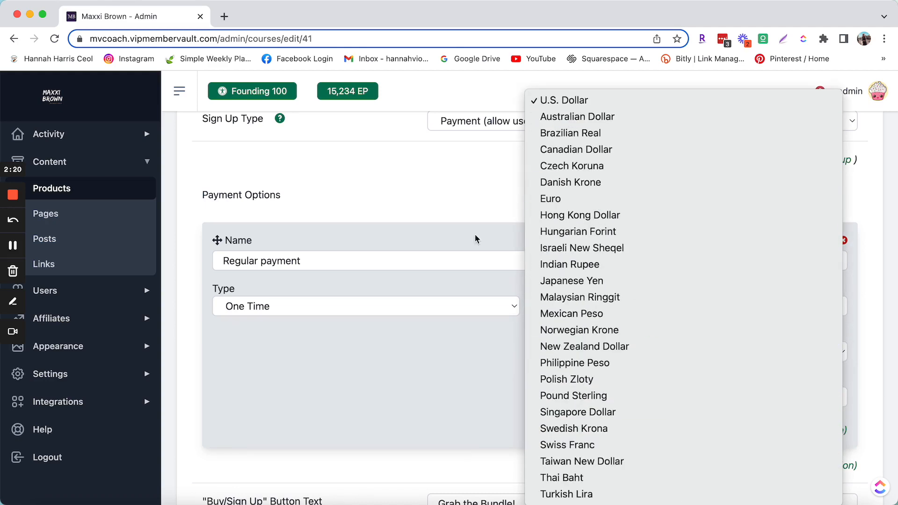
click(490, 202)
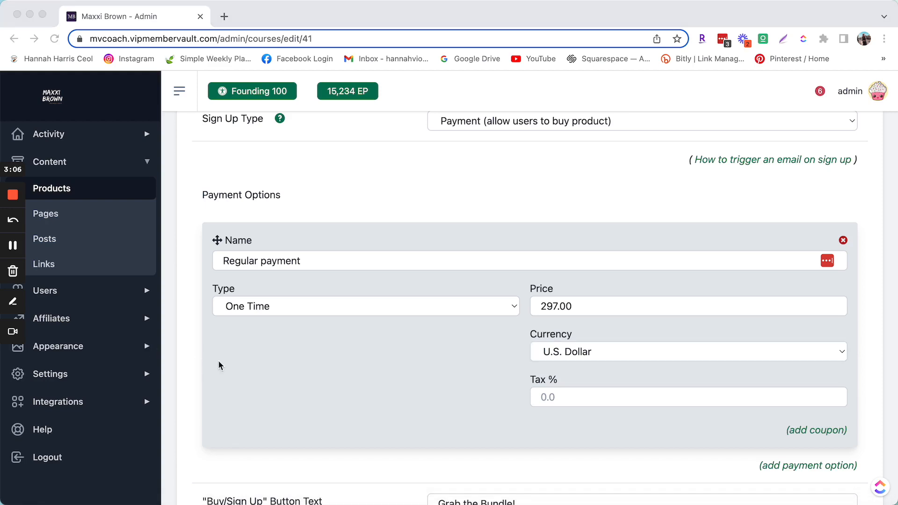
Change the payment type to Recurring Monthly and set the number of payments to 3.
click(513, 304)
click(513, 304)
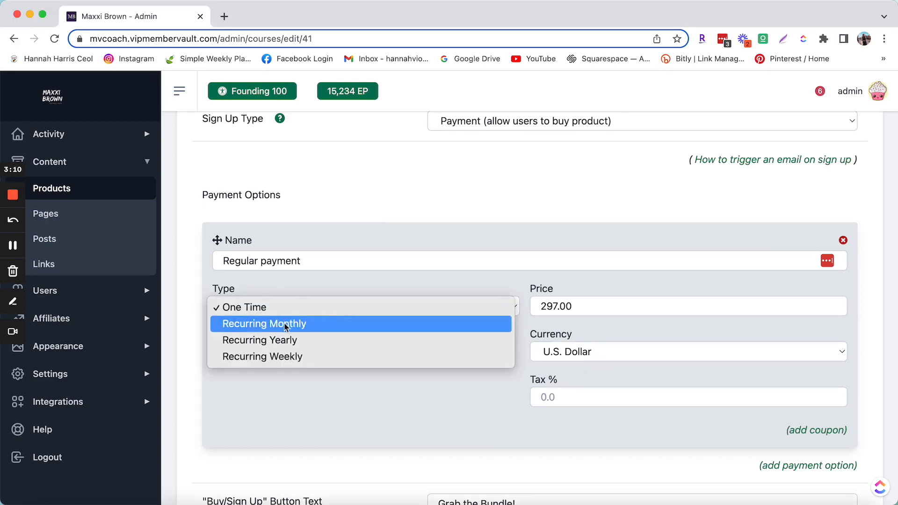
click(261, 325)
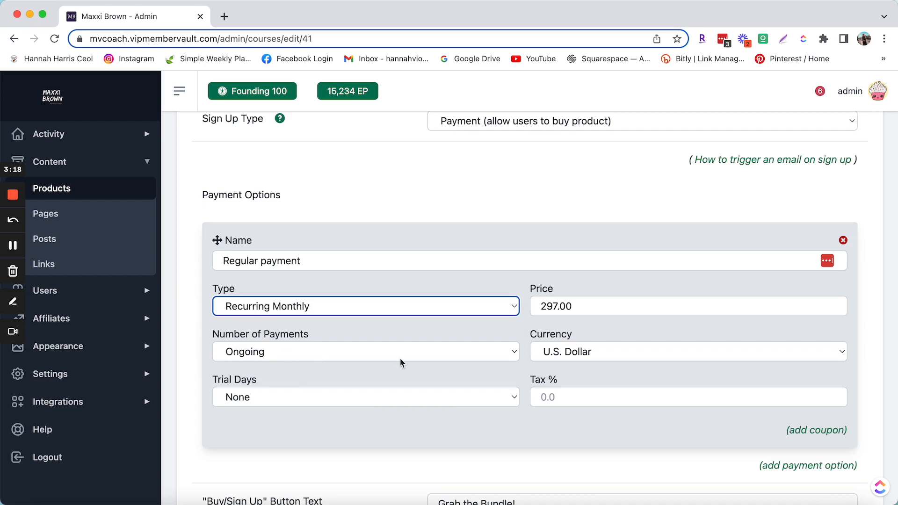
click(514, 352)
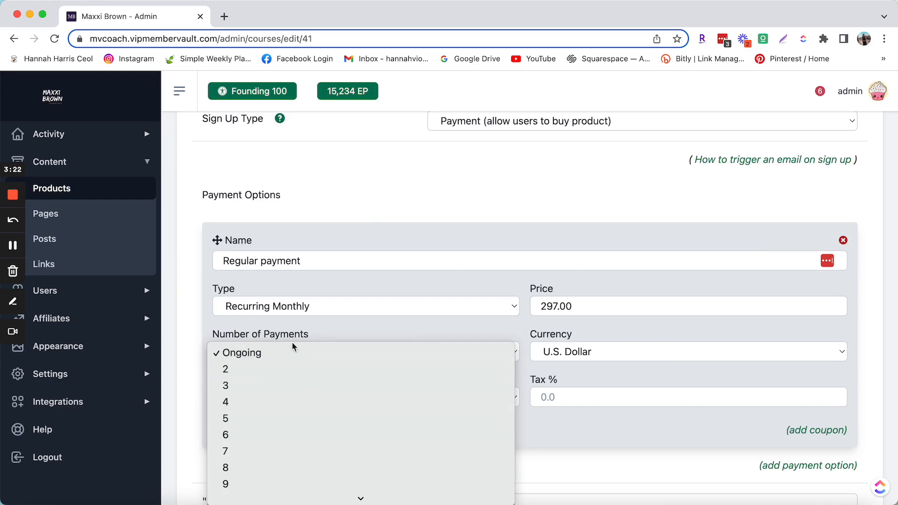
click(241, 388)
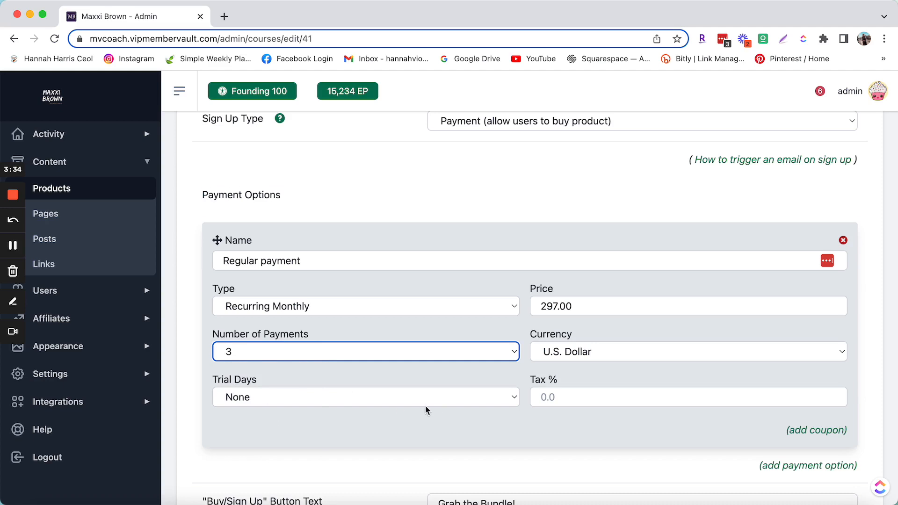
Give the recurring payment option a trial period of 14 days.
scroll(425, 405, down, 1)
click(236, 374)
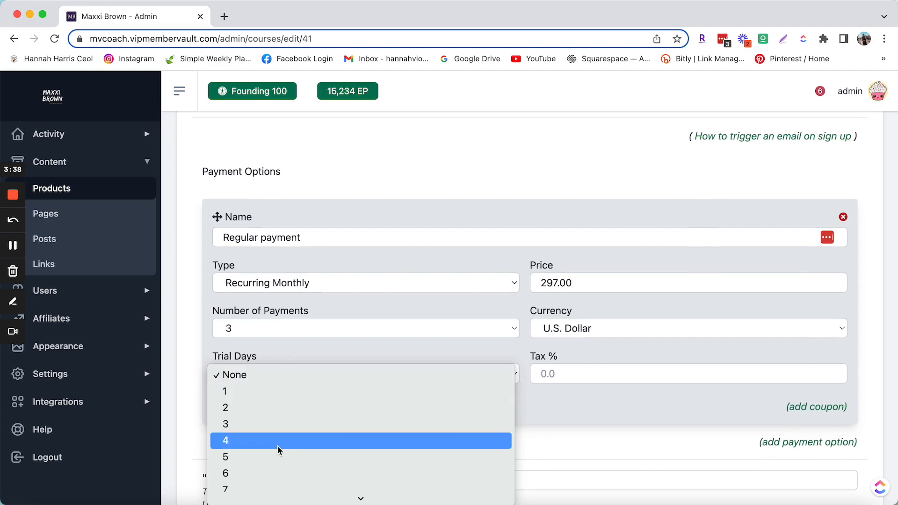
scroll(277, 448, down, 3)
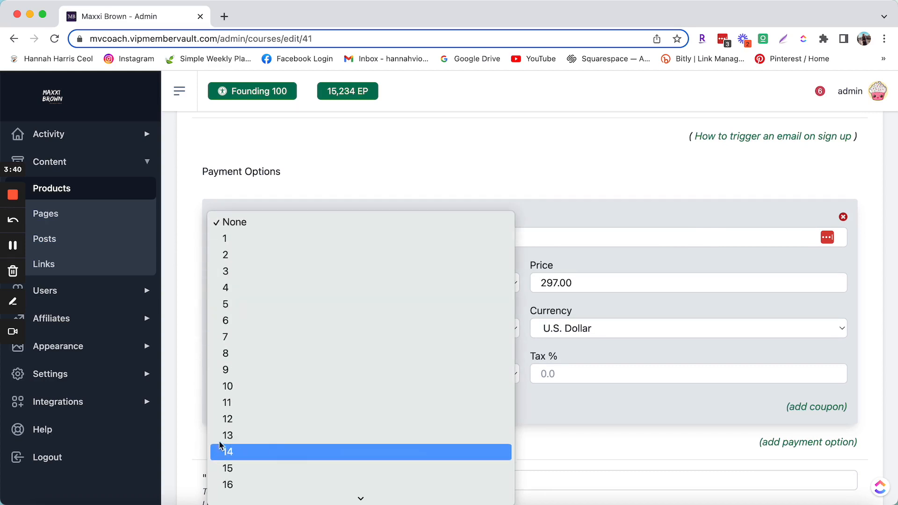
click(240, 451)
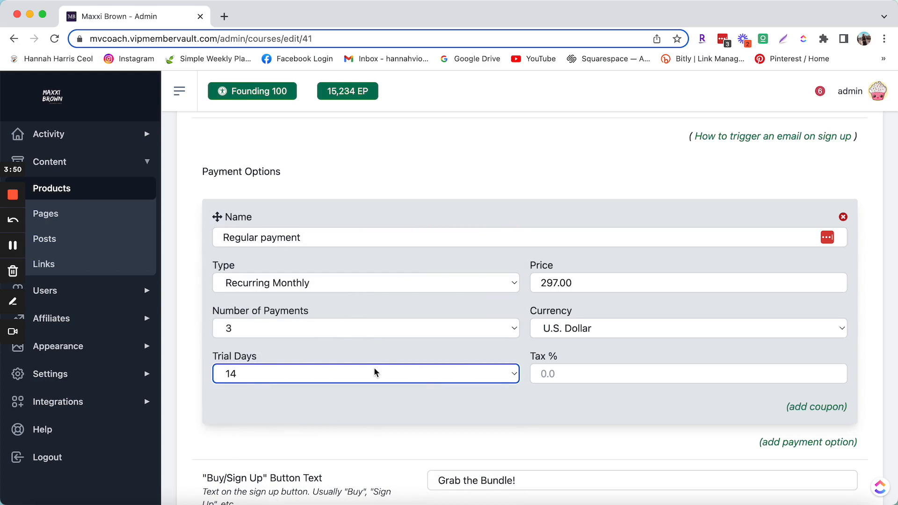
Add a coupon to the payment option and name it ONETIMEOFFER.
scroll(374, 368, up, 1)
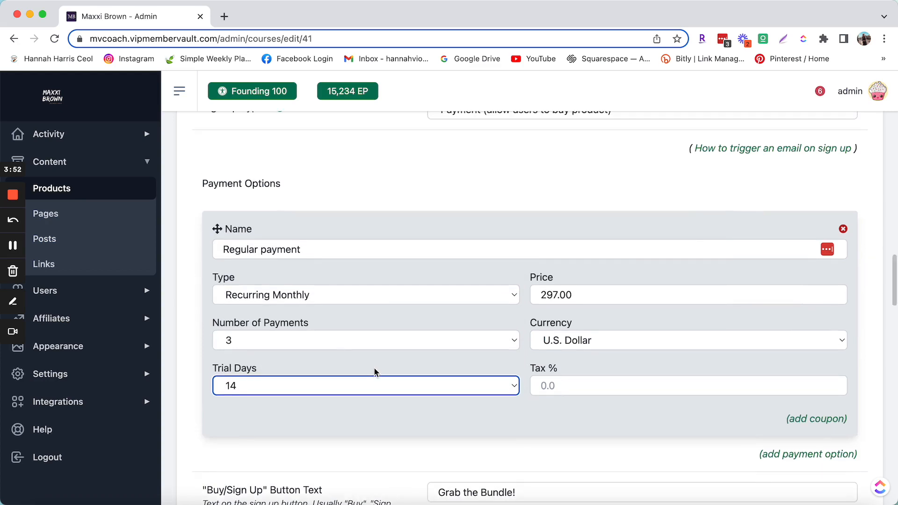
scroll(374, 368, down, 5)
click(13, 246)
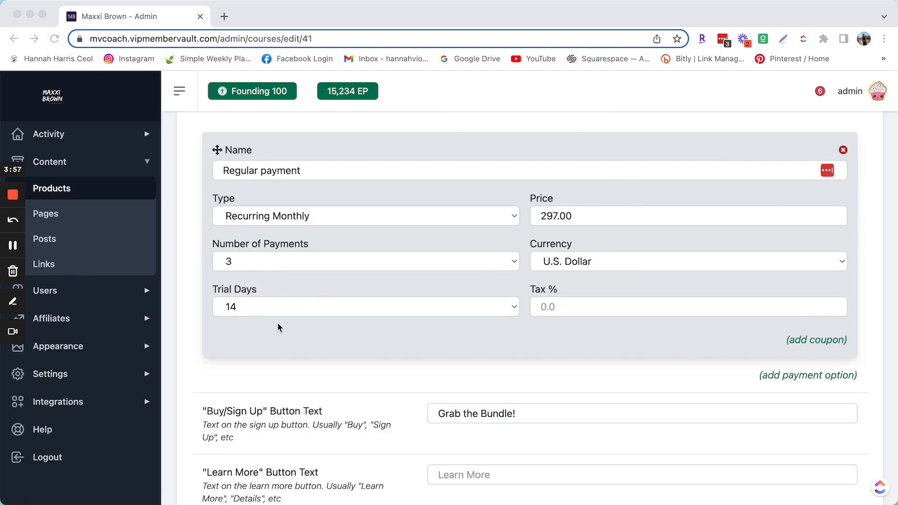
click(814, 340)
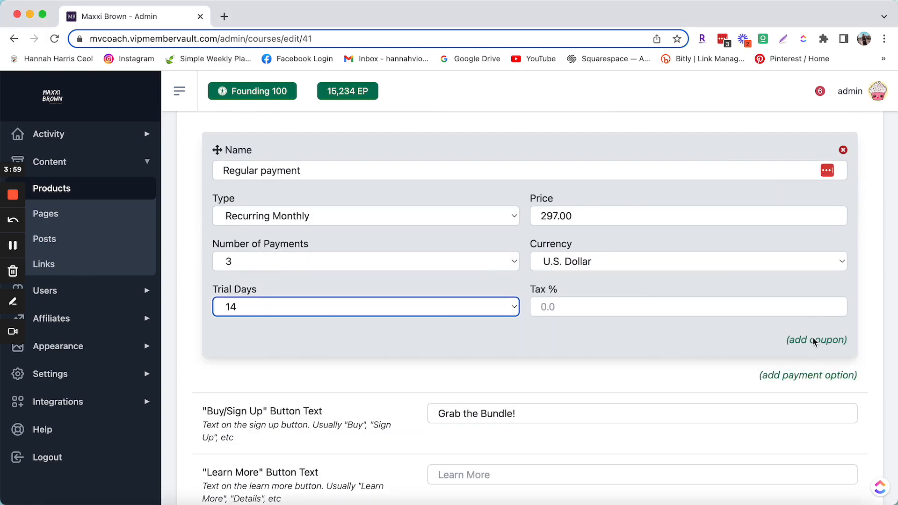
click(813, 340)
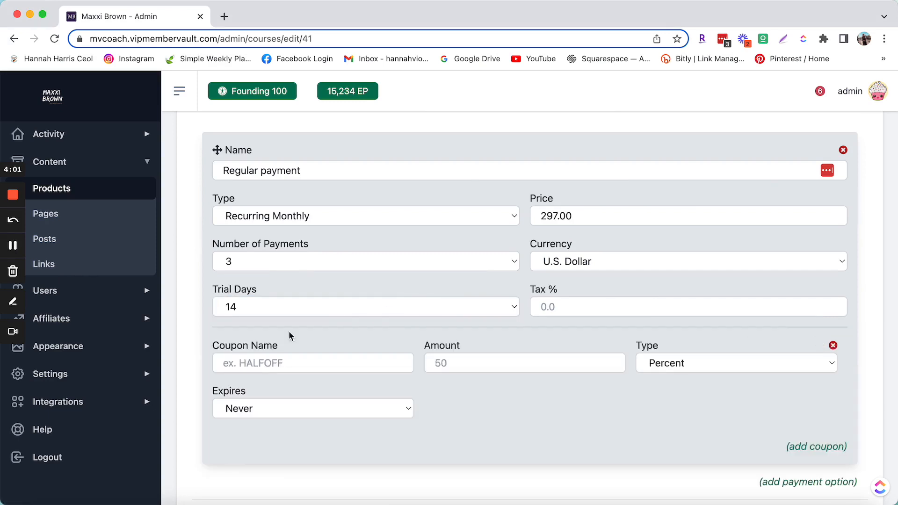
click(234, 366)
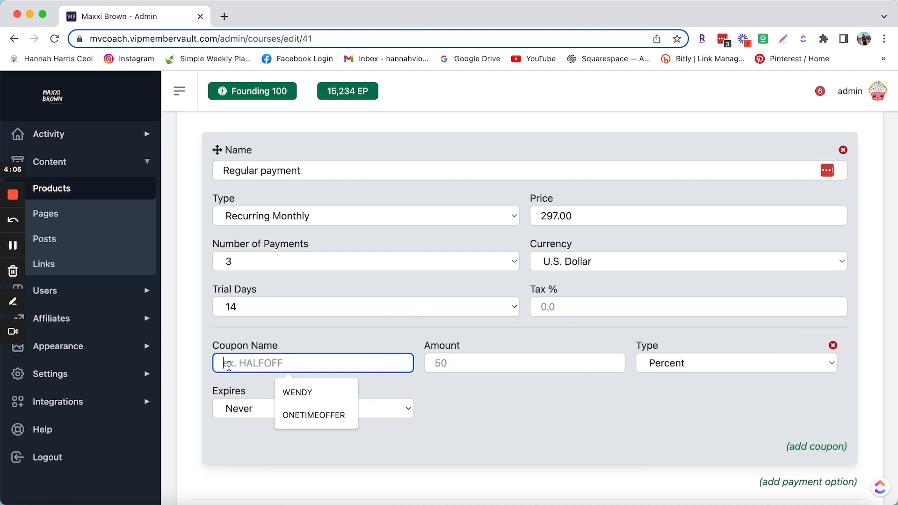
click(293, 416)
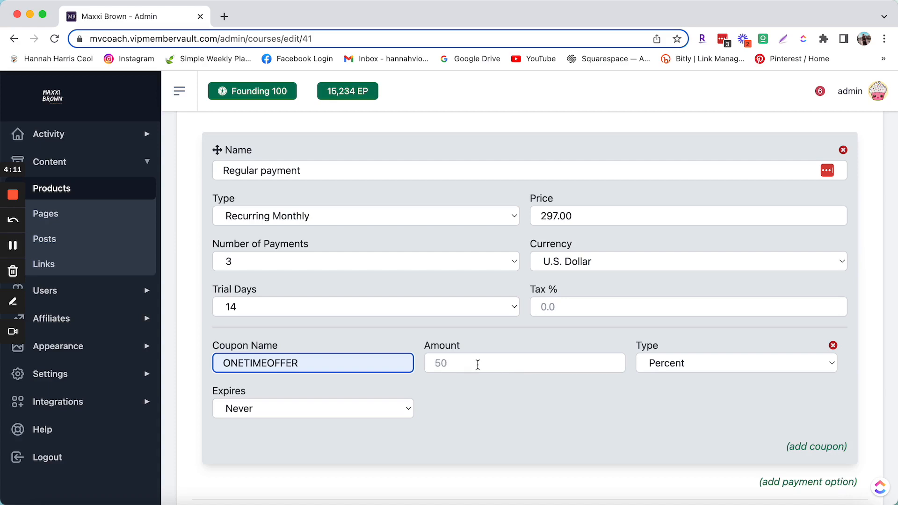
Keep the coupon's discount type as Percent and set its amount to 50.
click(678, 364)
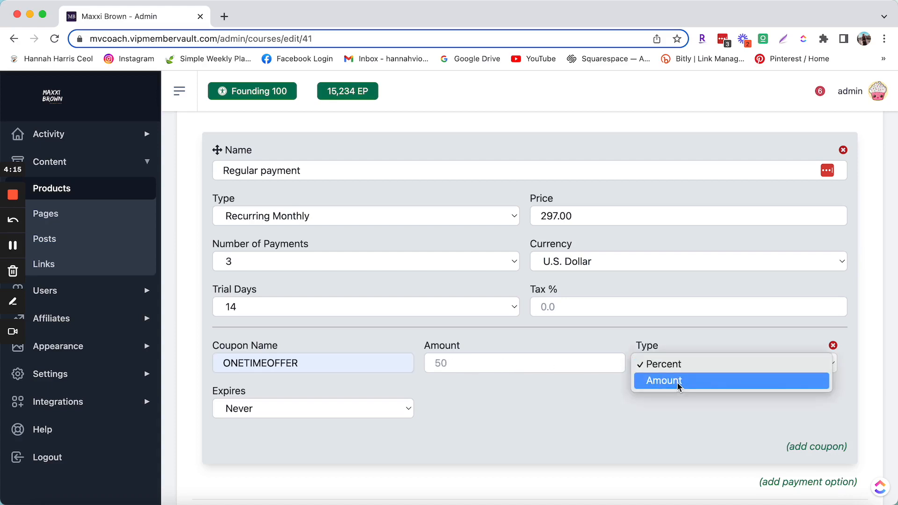
click(473, 362)
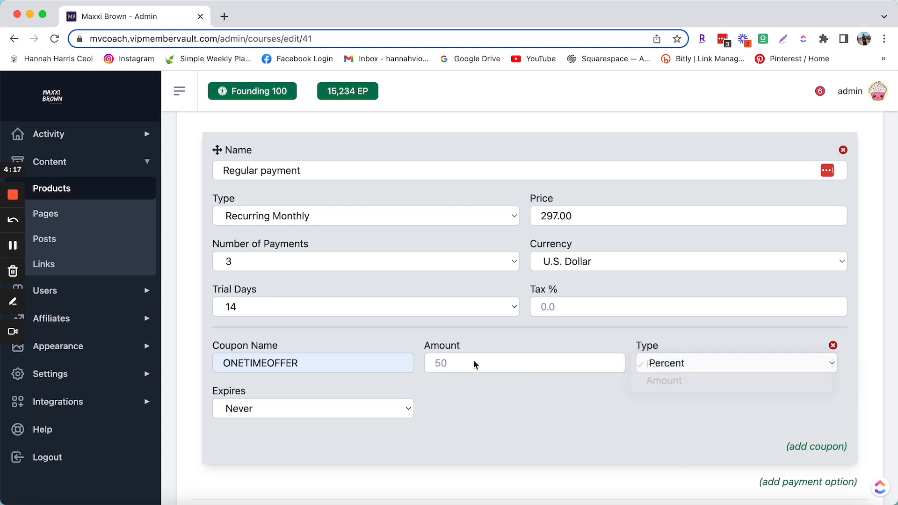
click(488, 360)
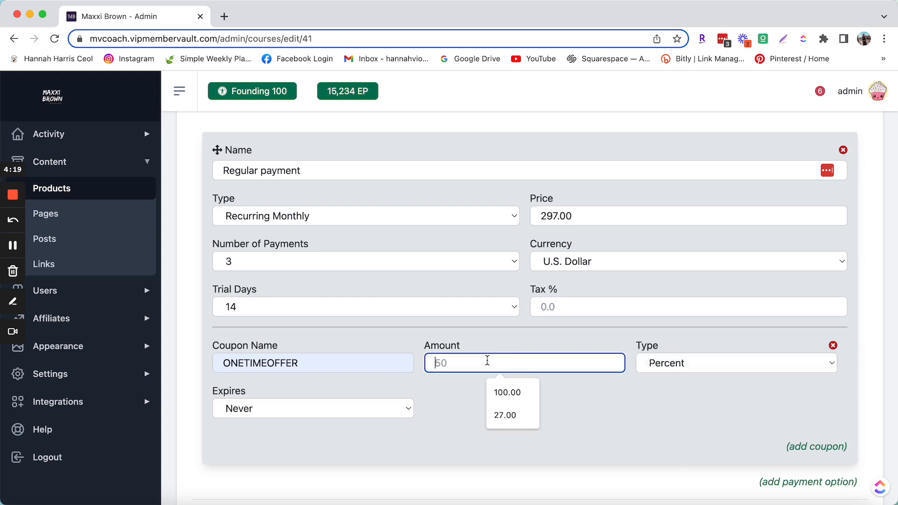
text(50)
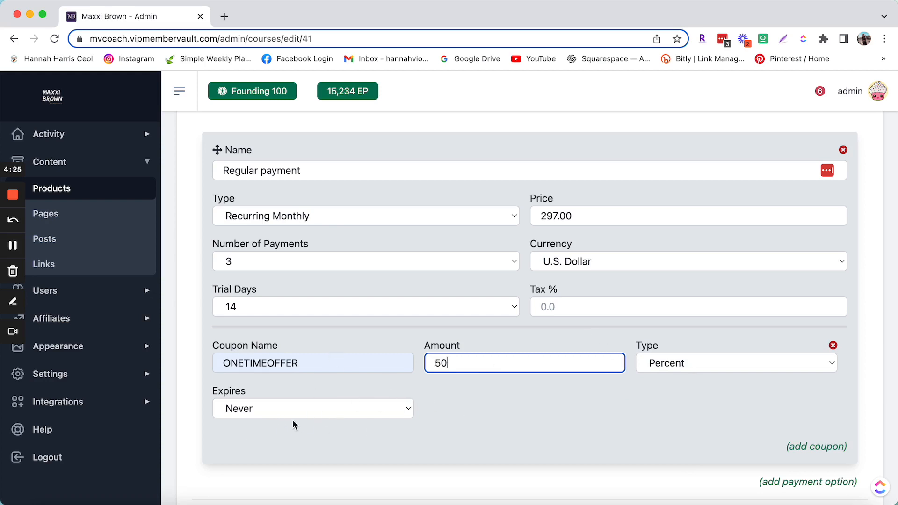
Set the ONETIMEOFFER coupon to expire on date 08/30/2022, keeping the time at 12:00am.
click(409, 410)
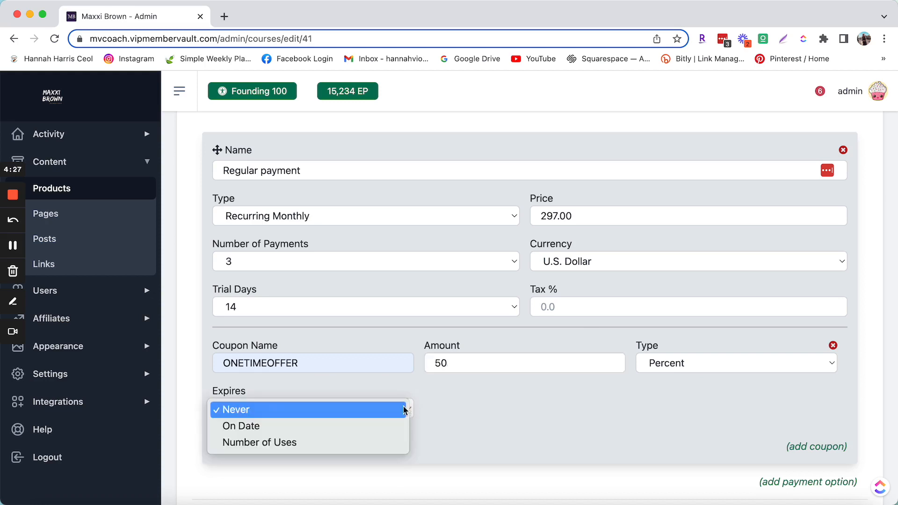
click(243, 426)
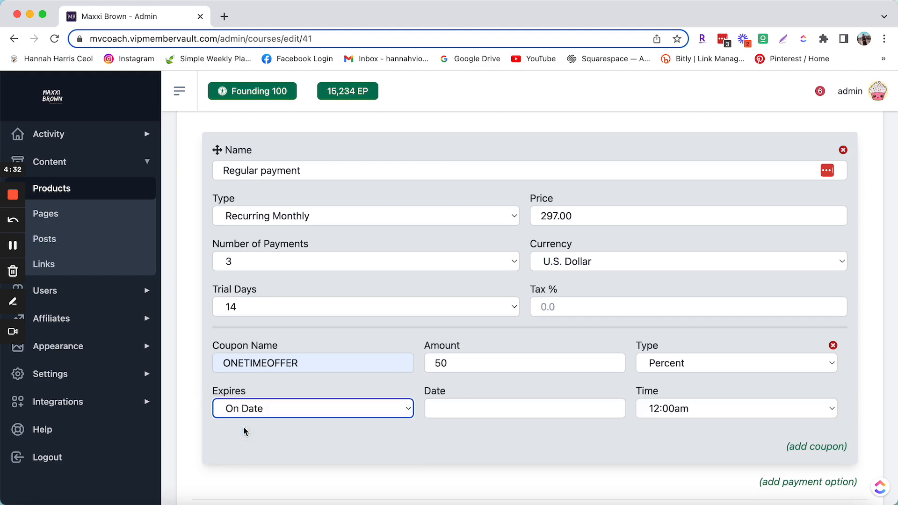
click(487, 410)
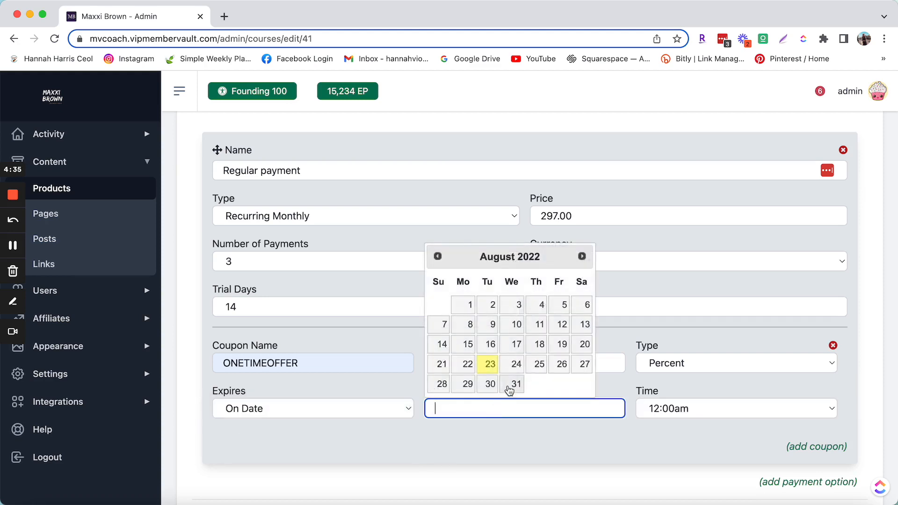
click(491, 385)
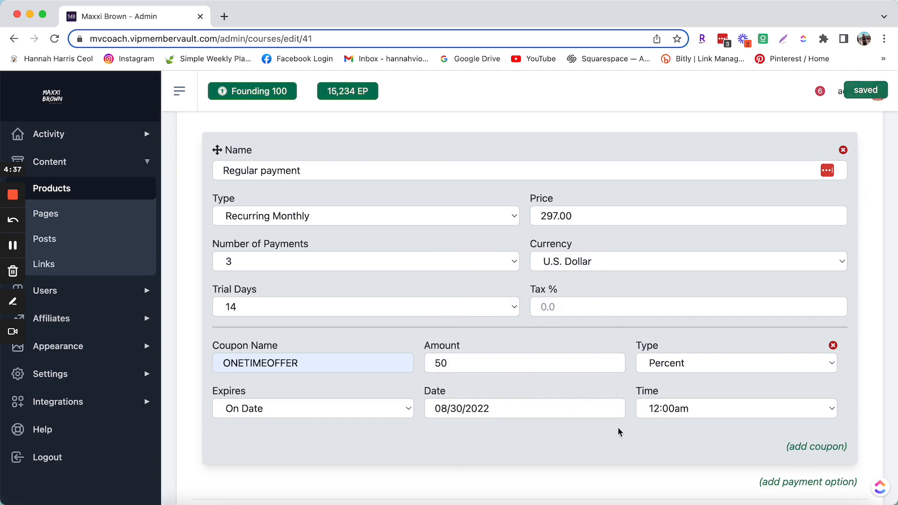
click(675, 408)
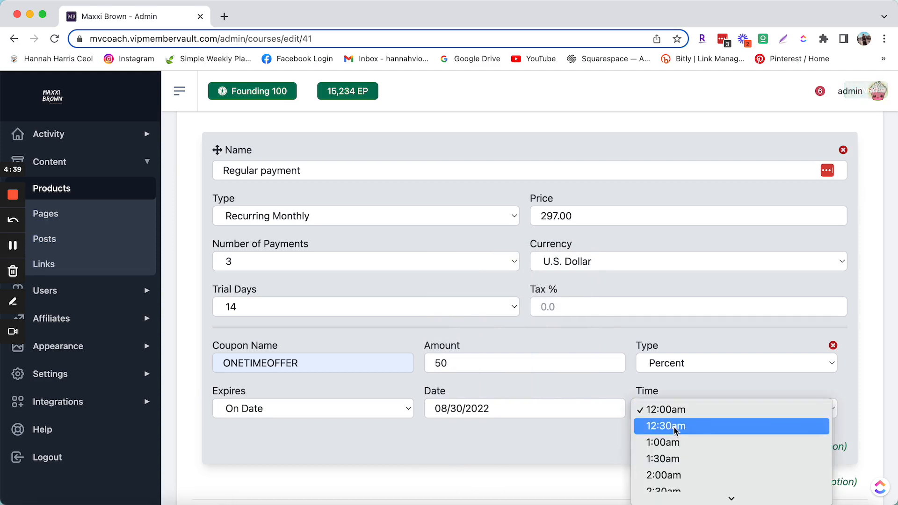
click(677, 410)
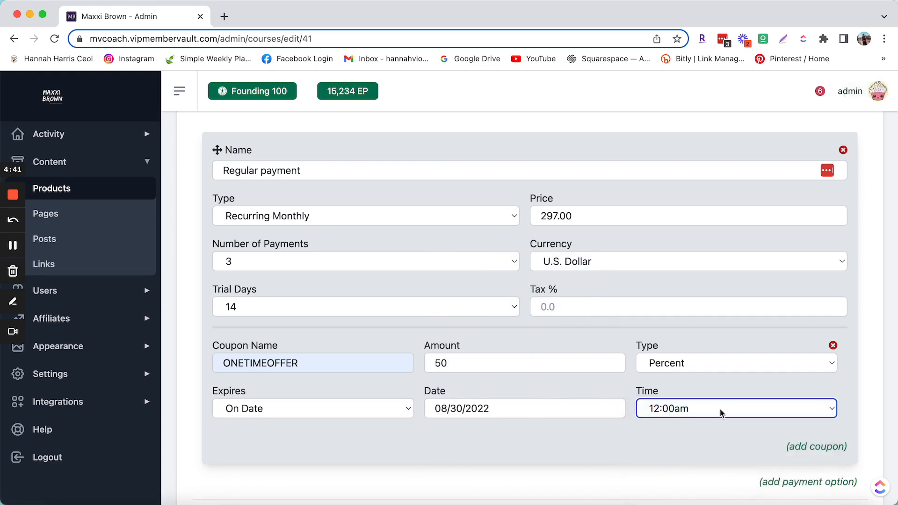
Change the coupon's expiration to Number of Uses and limit it to 3 uses.
click(330, 408)
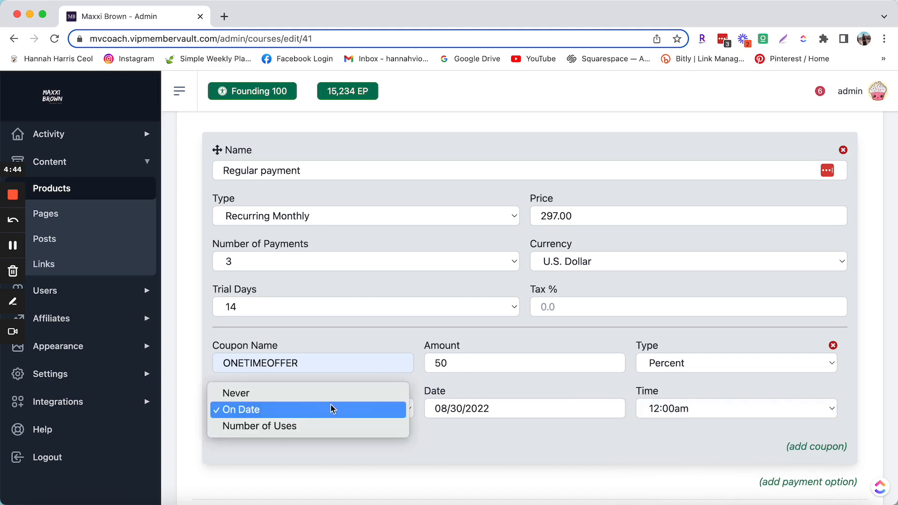
click(276, 427)
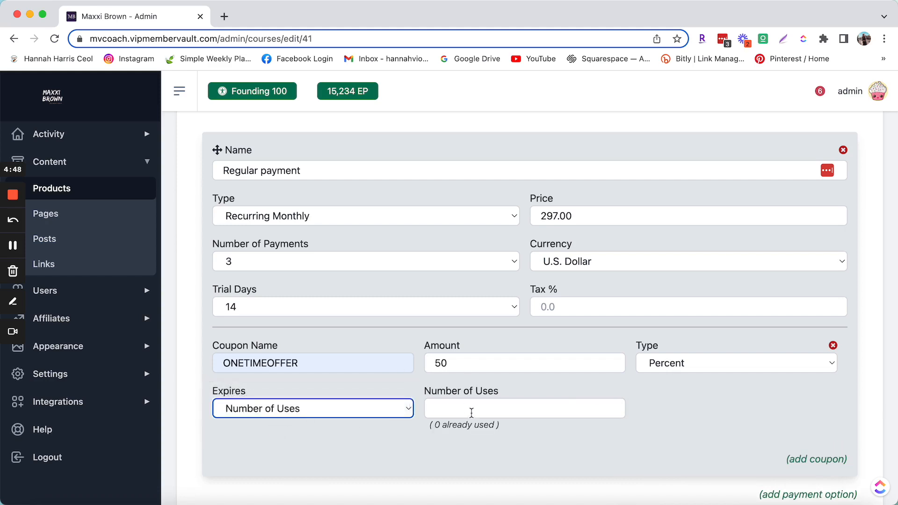
click(456, 413)
text(3)
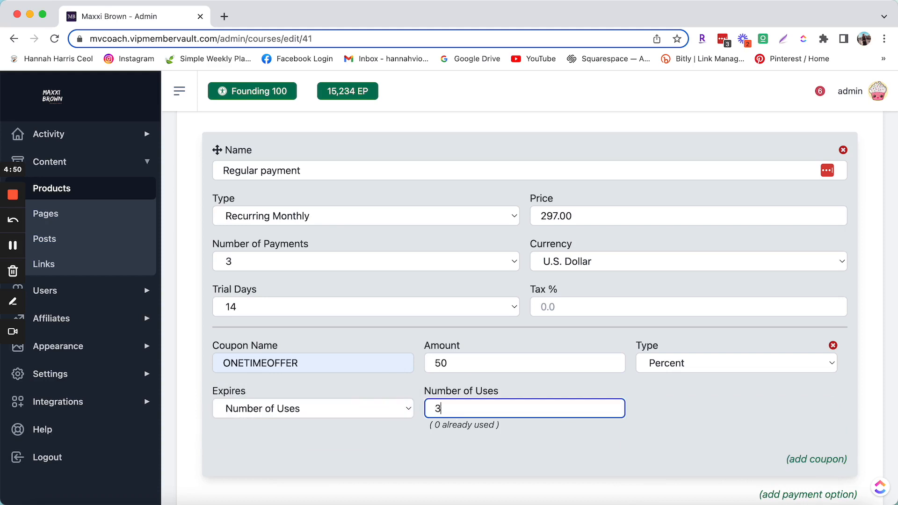
click(589, 427)
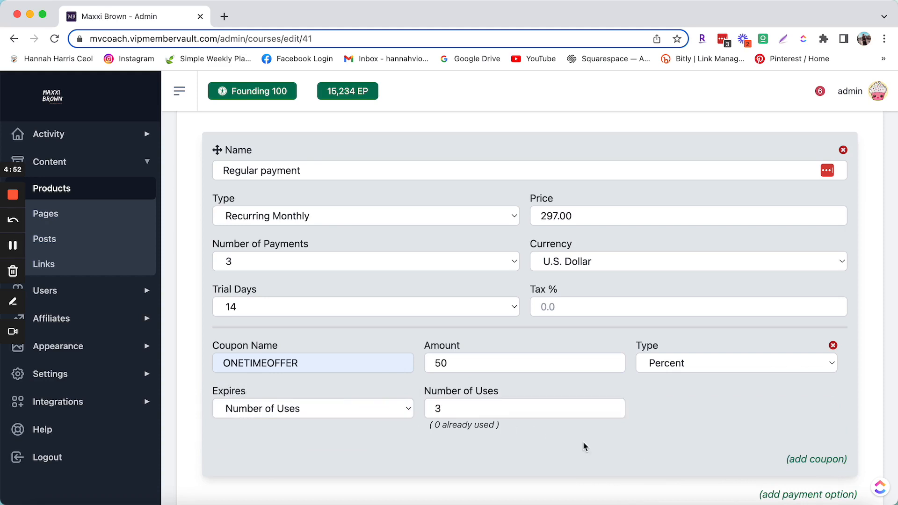
Add a second payment option to the product and name it VIP Offer.
scroll(565, 443, down, 2)
scroll(468, 471, down, 2)
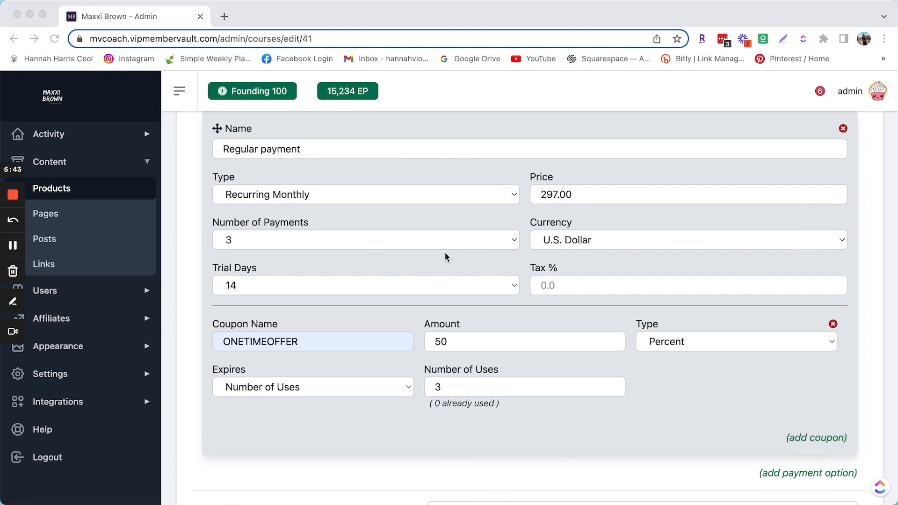
scroll(446, 256, up, 1)
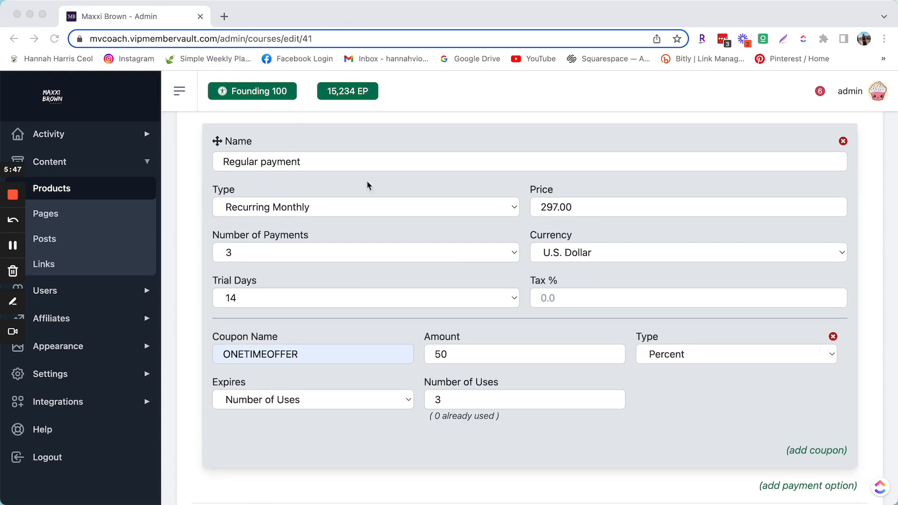
scroll(408, 235, down, 2)
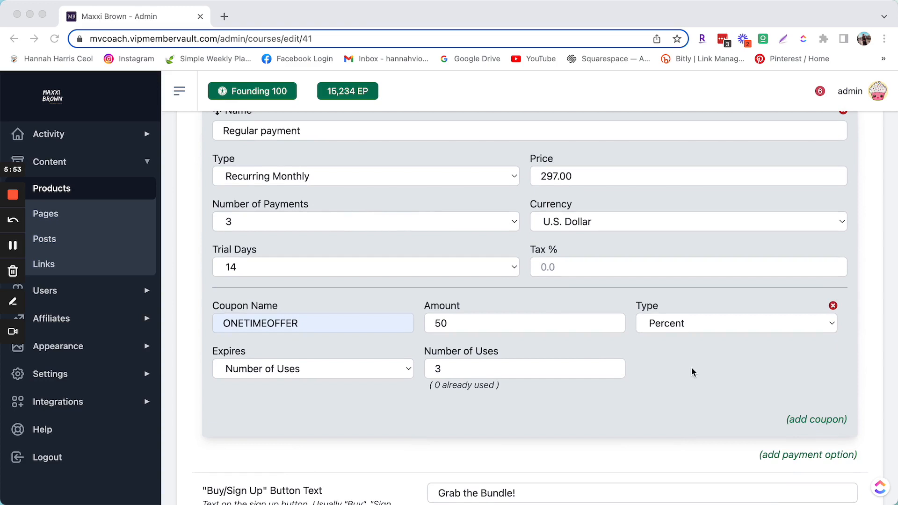
scroll(750, 403, down, 1)
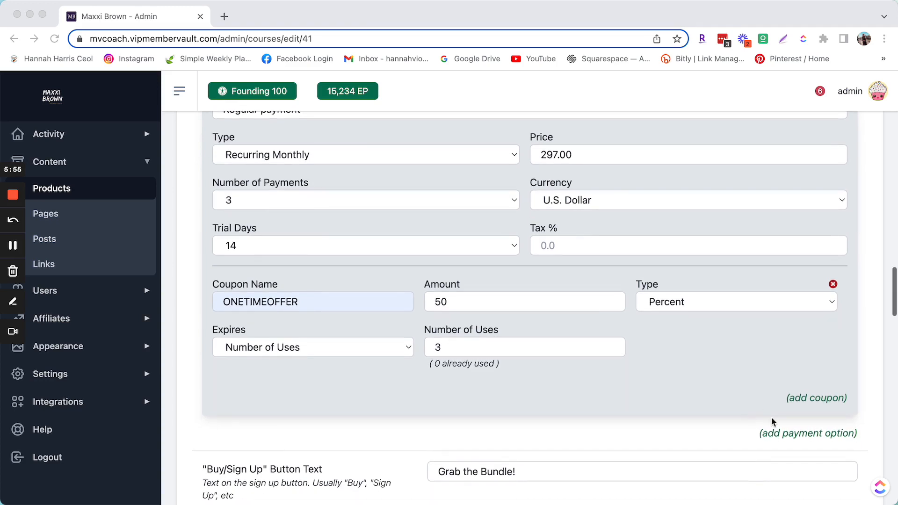
click(777, 433)
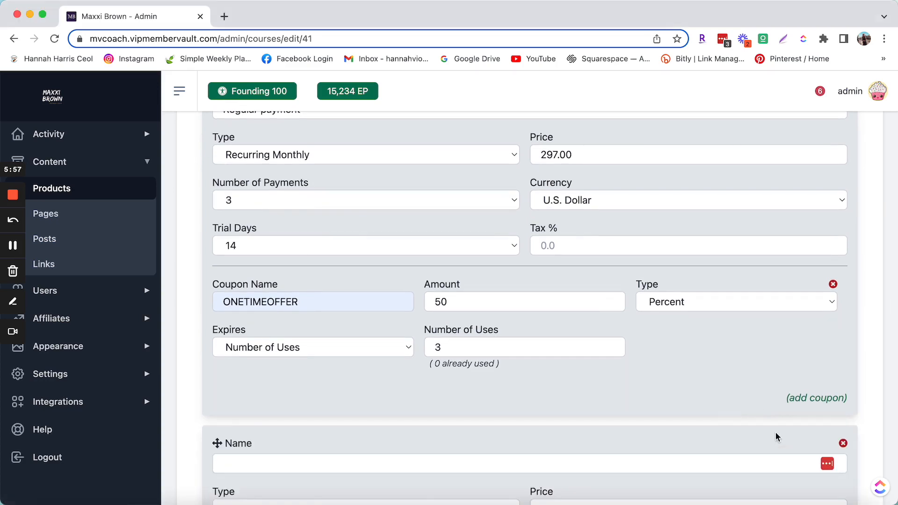
scroll(551, 375, down, 5)
click(325, 320)
text(VIP )
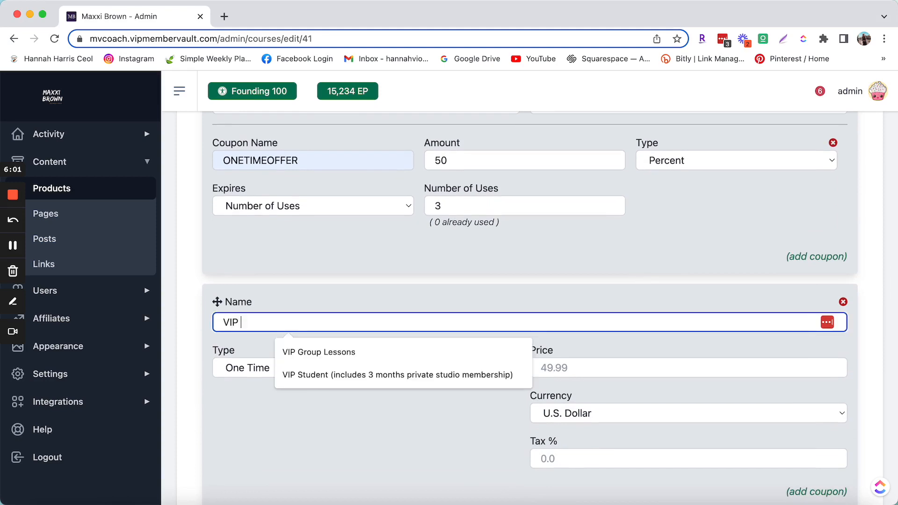
text(Offer)
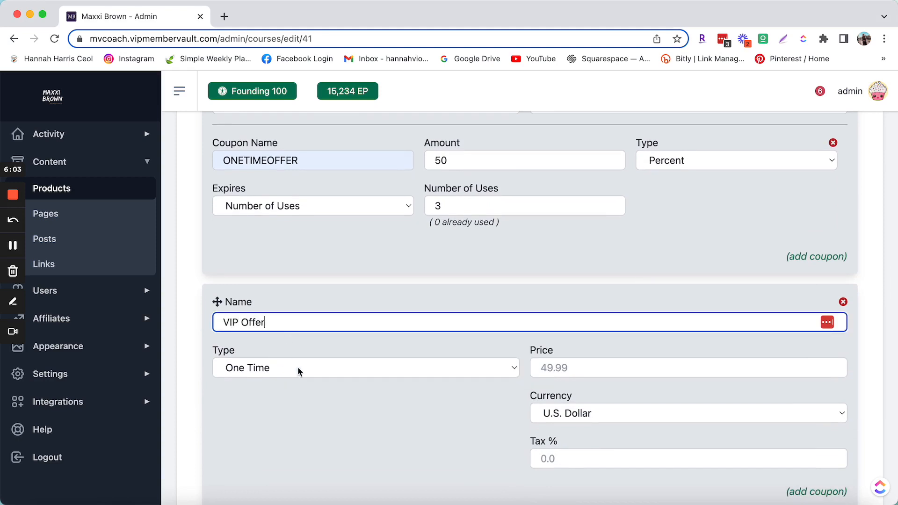
click(335, 345)
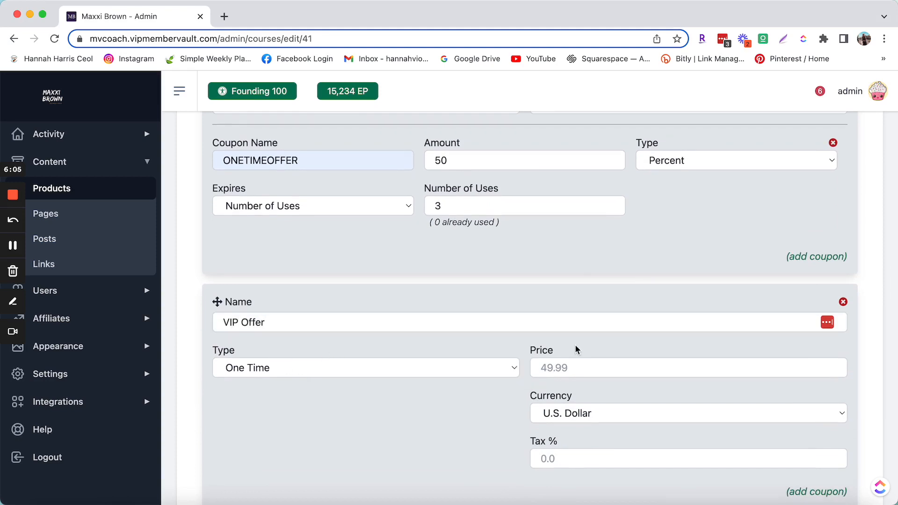
Set the price of the VIP Offer payment option to 1097.
click(550, 363)
text(1097)
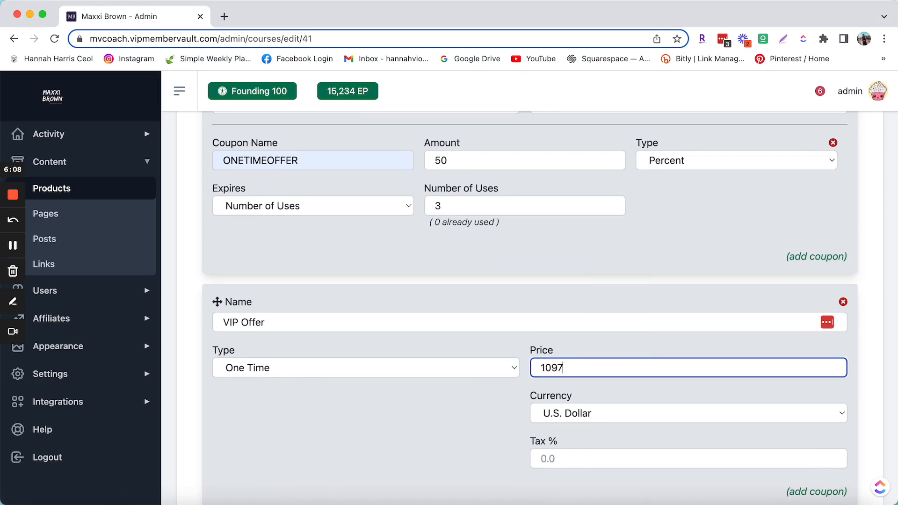
click(497, 389)
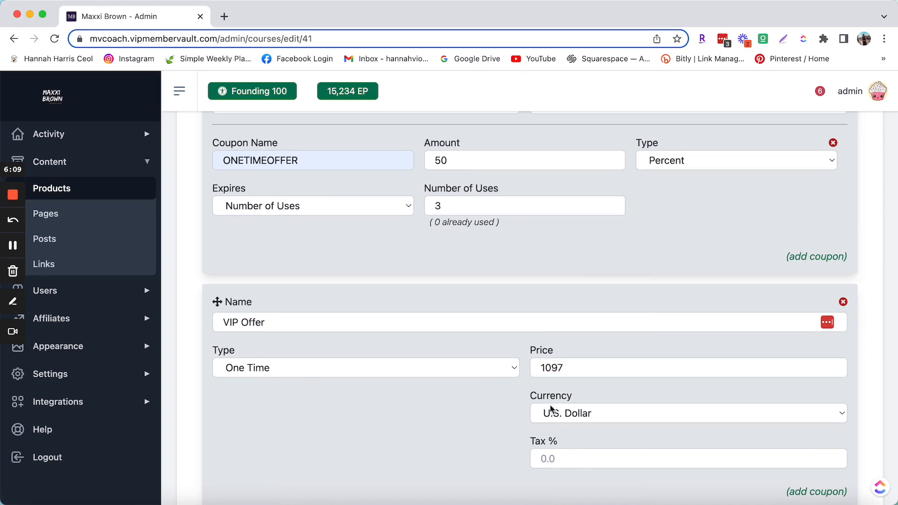
Review the type, price, trial and coupon settings of the Regular payment and VIP Offer options.
scroll(467, 407, down, 1)
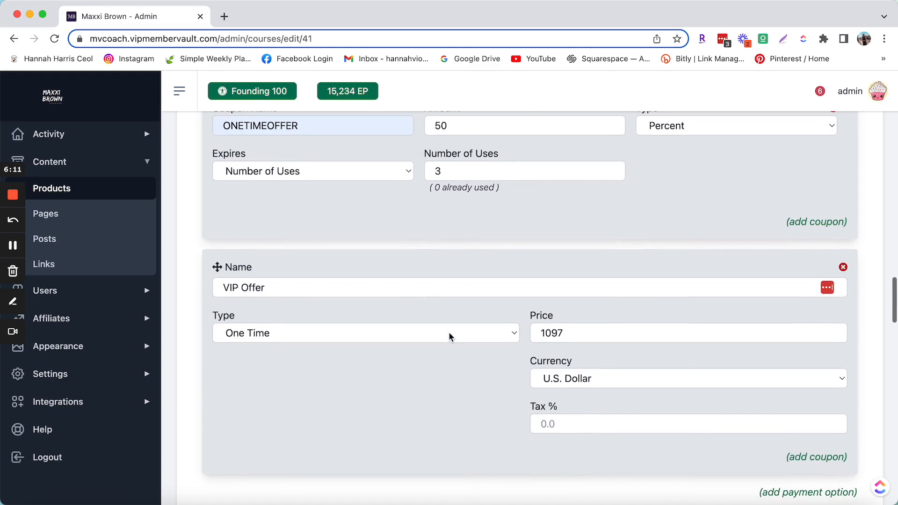
scroll(448, 332, up, 2)
scroll(447, 332, up, 1)
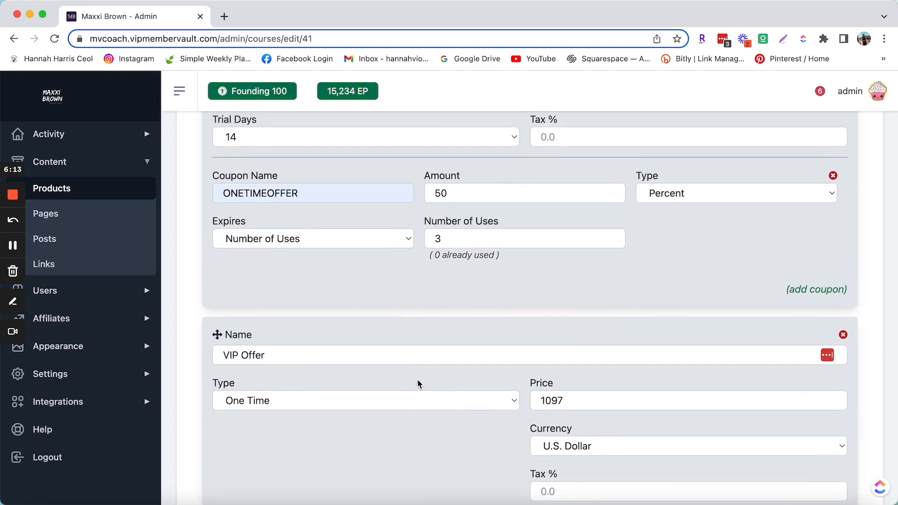
scroll(413, 430, up, 1)
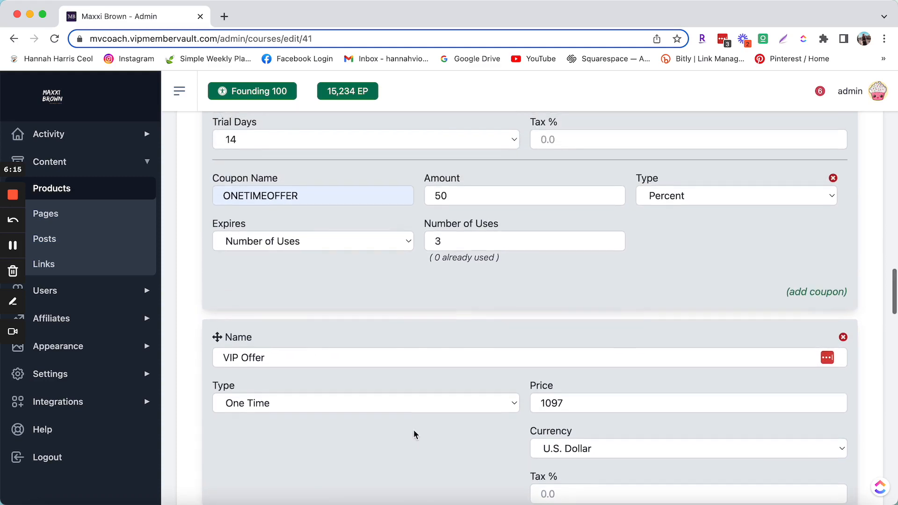
scroll(413, 430, up, 5)
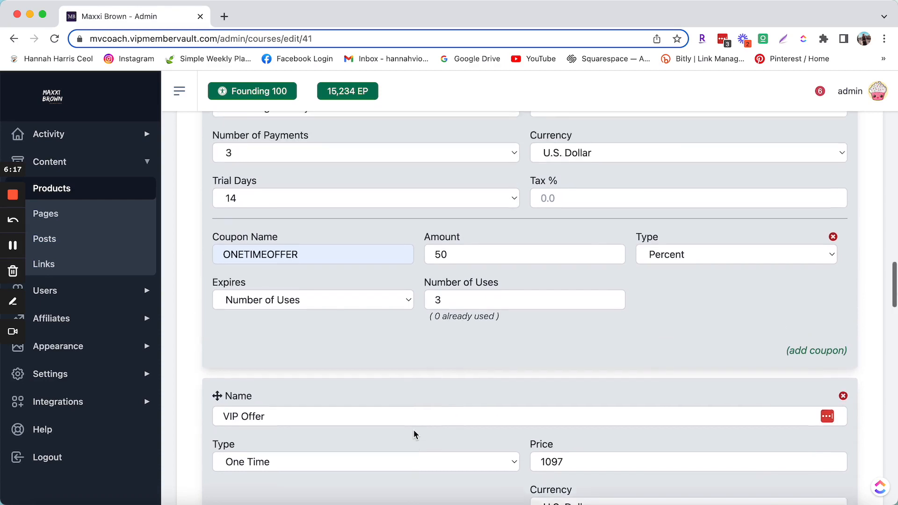
scroll(334, 262, up, 3)
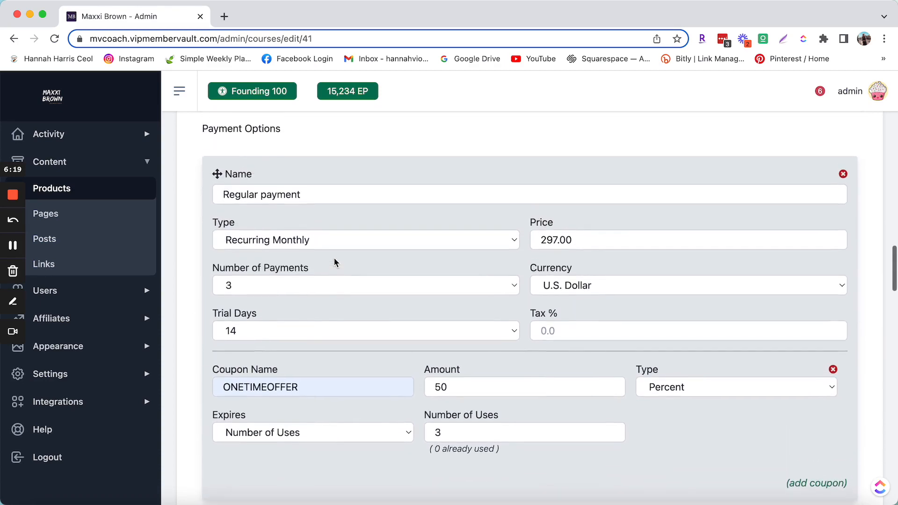
scroll(334, 261, down, 2)
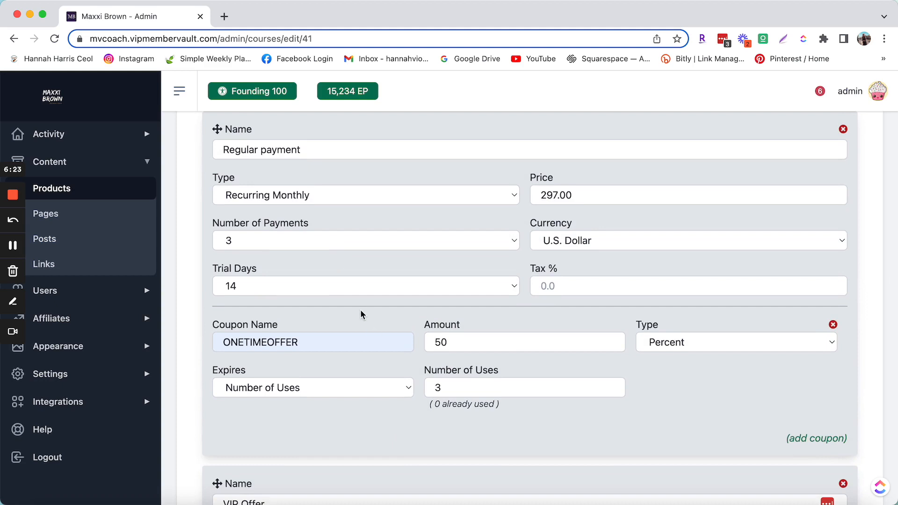
scroll(359, 309, down, 8)
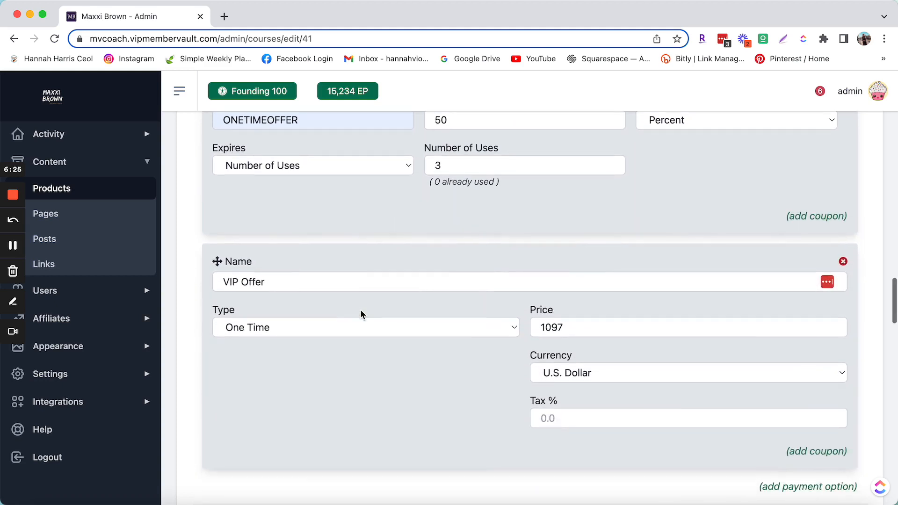
scroll(360, 309, up, 2)
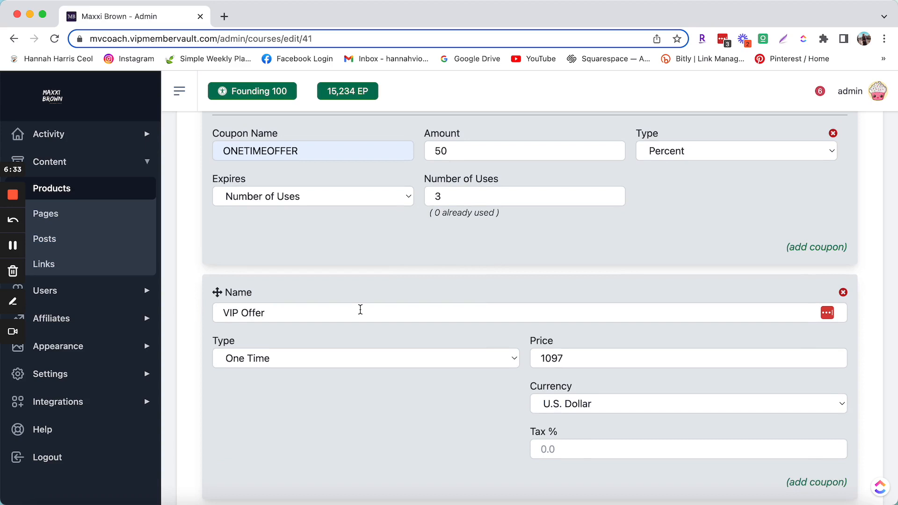
scroll(414, 334, down, 2)
scroll(413, 332, up, 1)
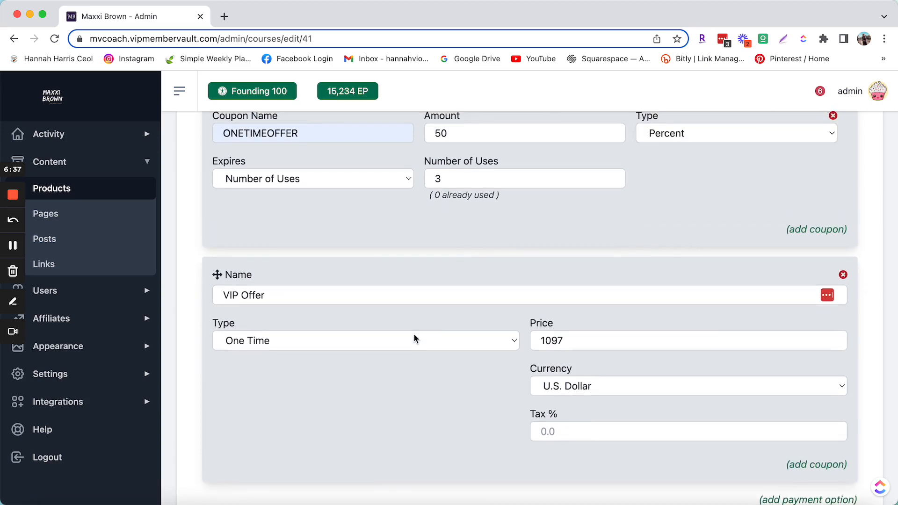
scroll(414, 338, up, 1)
scroll(413, 332, up, 1)
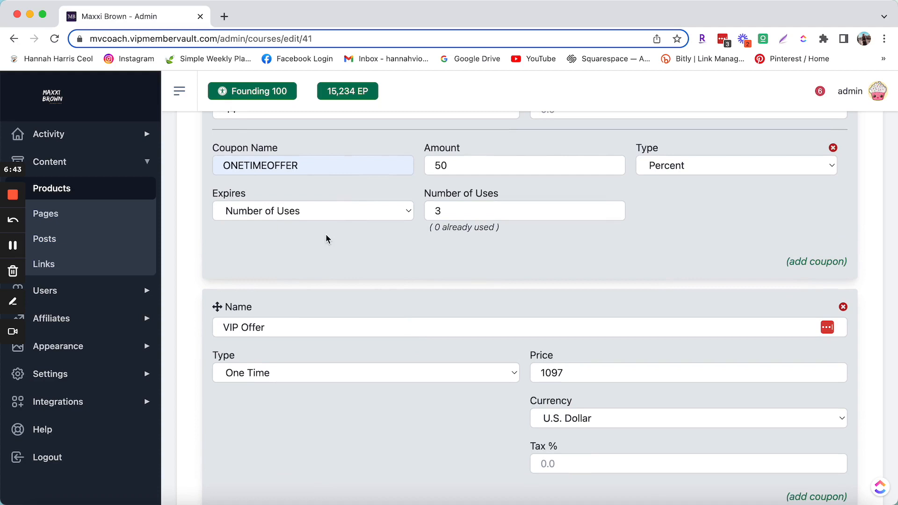
Add a blank coupon to the VIP Offer payment option.
scroll(446, 438, down, 2)
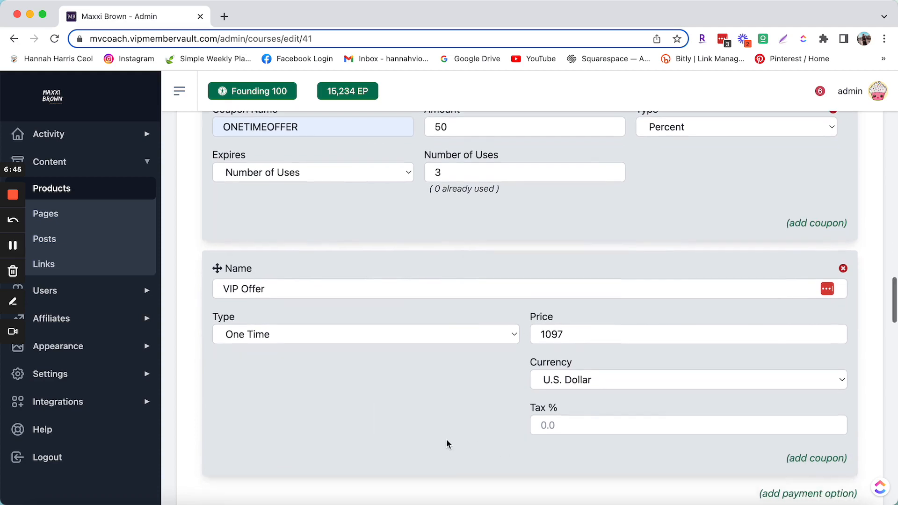
click(808, 457)
scroll(596, 444, down, 3)
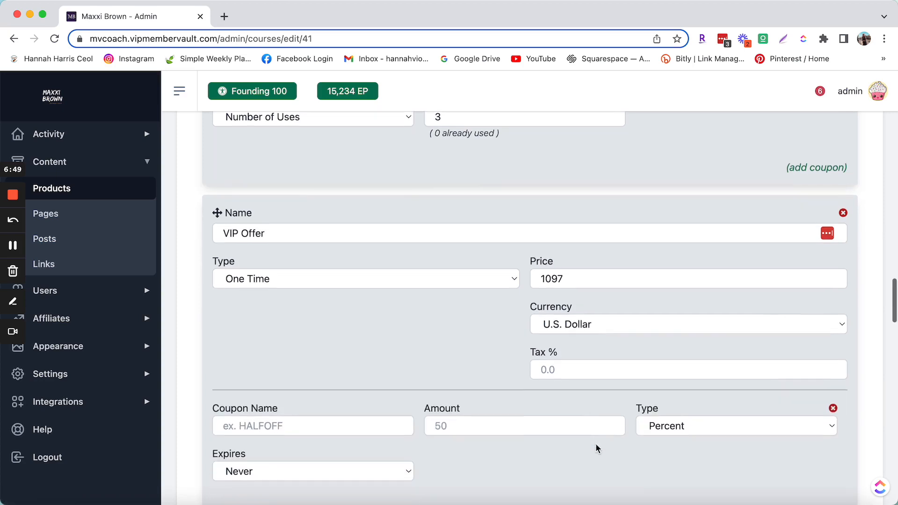
Compare the VIP Offer's coupon fields with the ONETIMEOFFER coupon on the Regular payment option.
scroll(317, 413, up, 3)
scroll(317, 413, down, 2)
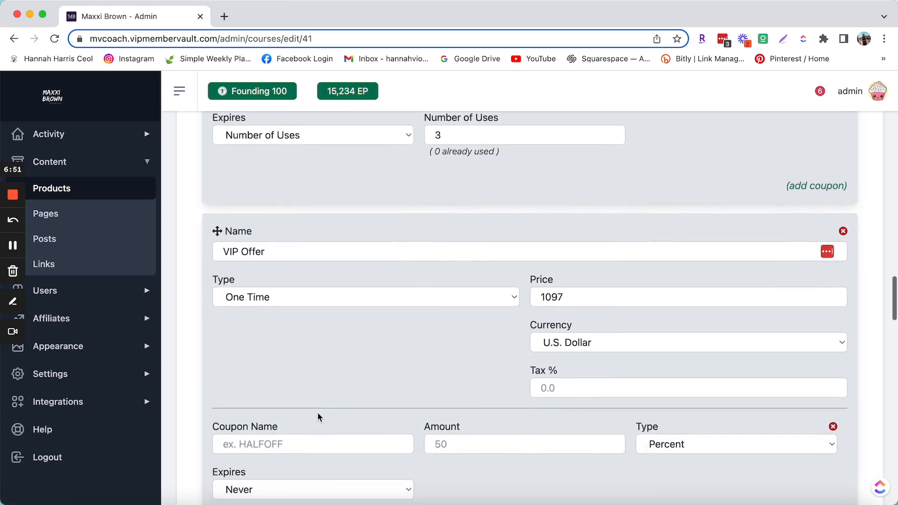
scroll(317, 414, up, 1)
scroll(316, 399, up, 1)
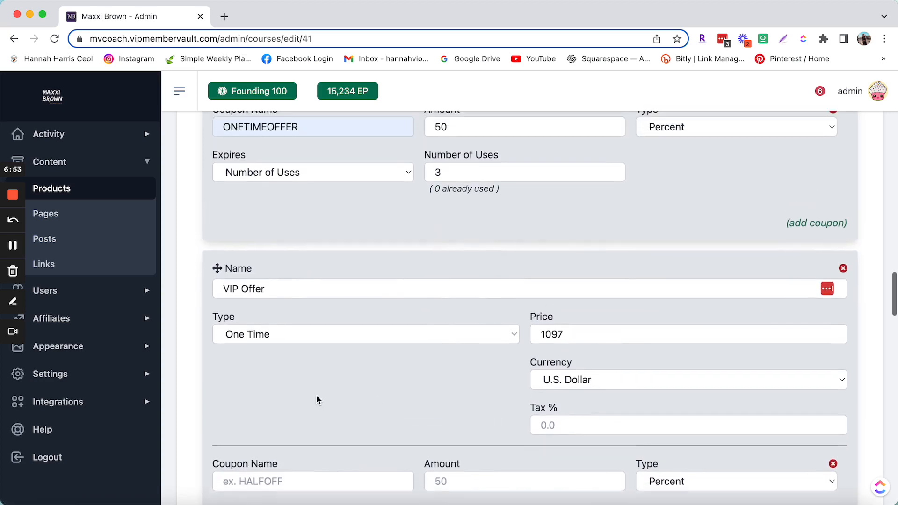
scroll(316, 399, down, 3)
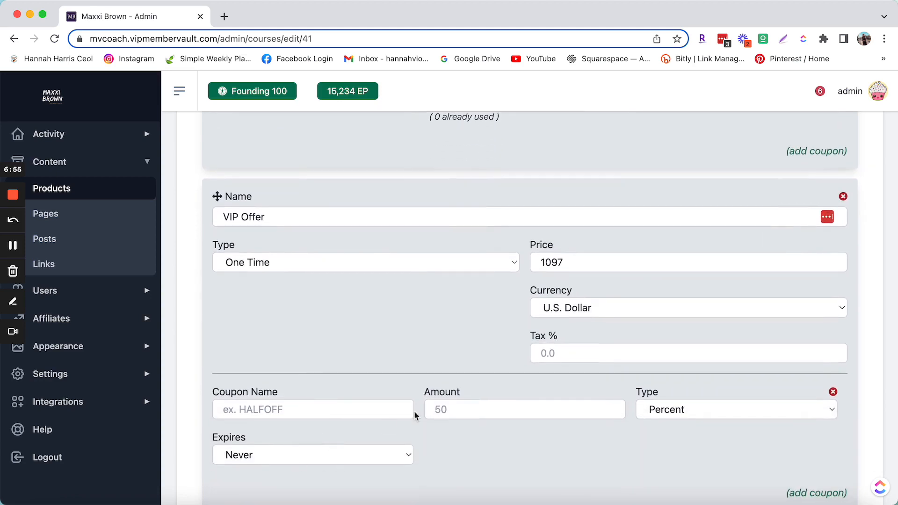
scroll(345, 277, up, 5)
scroll(346, 281, down, 3)
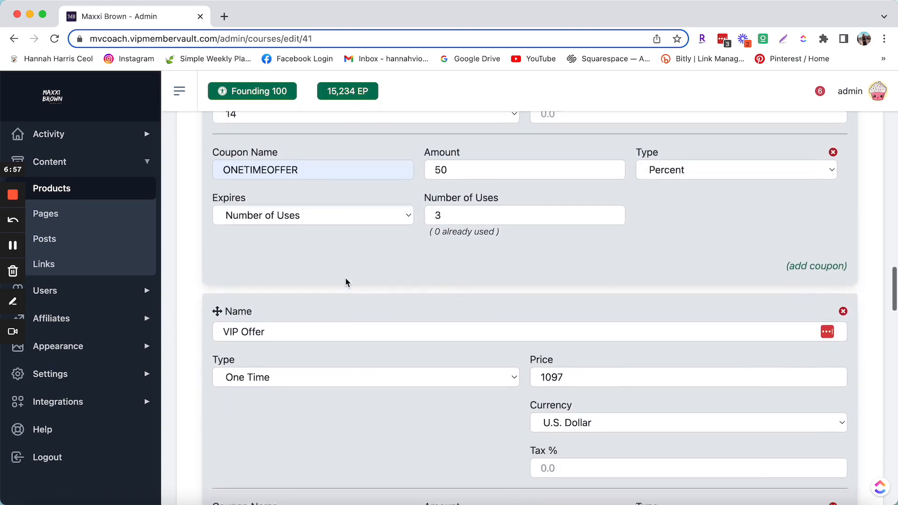
scroll(346, 280, up, 1)
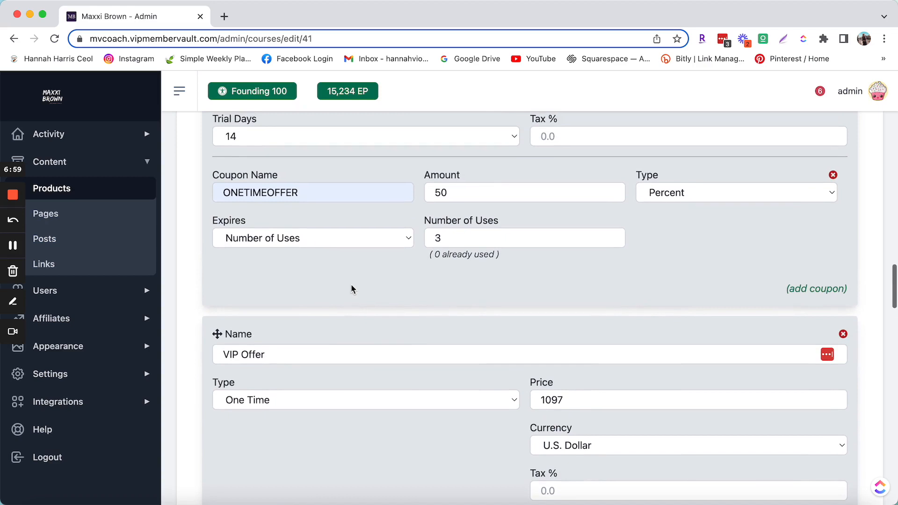
scroll(384, 422, down, 1)
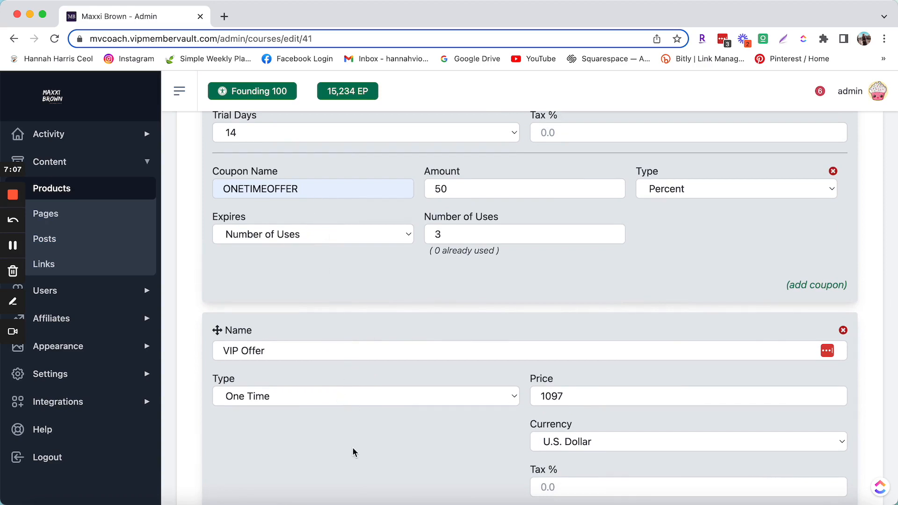
scroll(352, 447, up, 5)
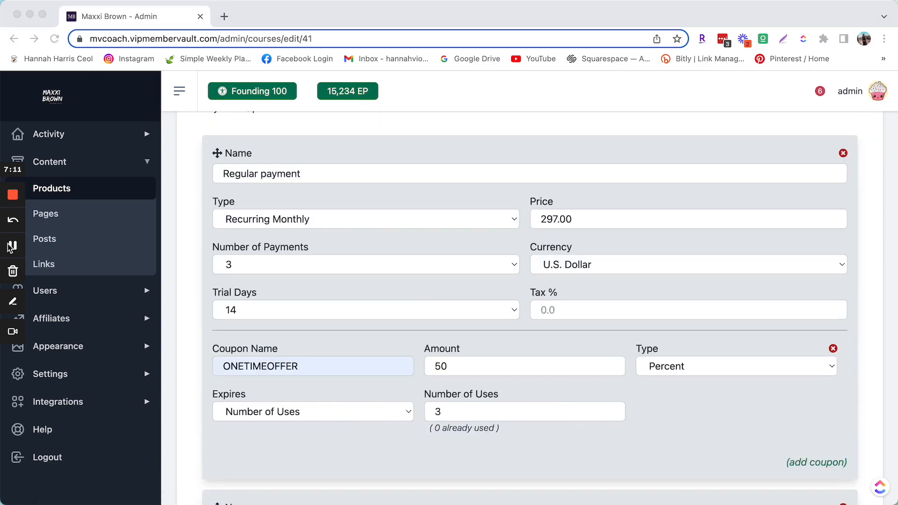